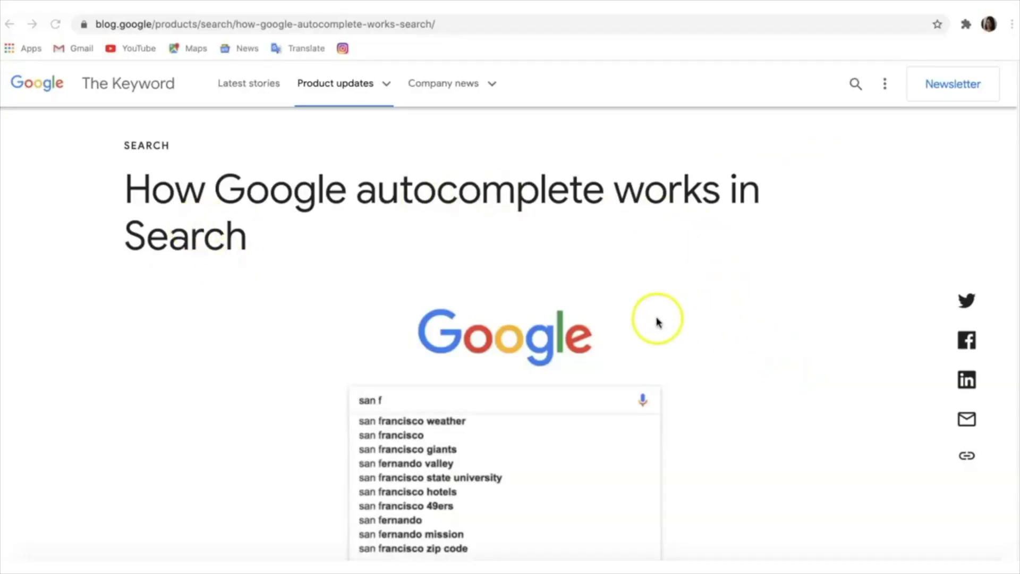
# Under 'Predictions, not suggestions', highlight the passage from 'We look at the real searches' to 'searches.', then deselect it.
pyautogui.scroll(-5, 657, 321)
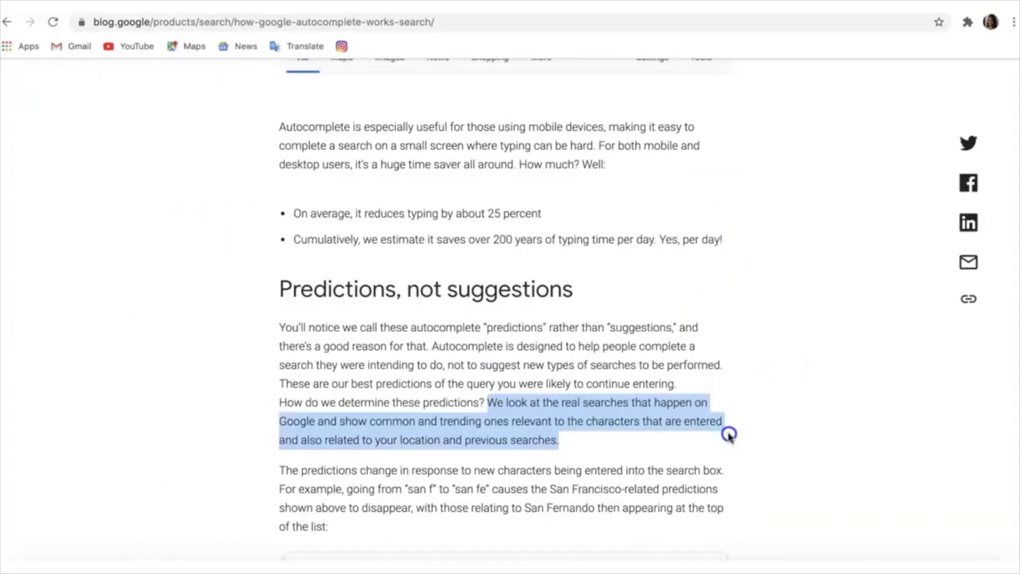
pyautogui.moveTo(728, 435); pyautogui.dragTo(725, 423)
pyautogui.click(548, 435)
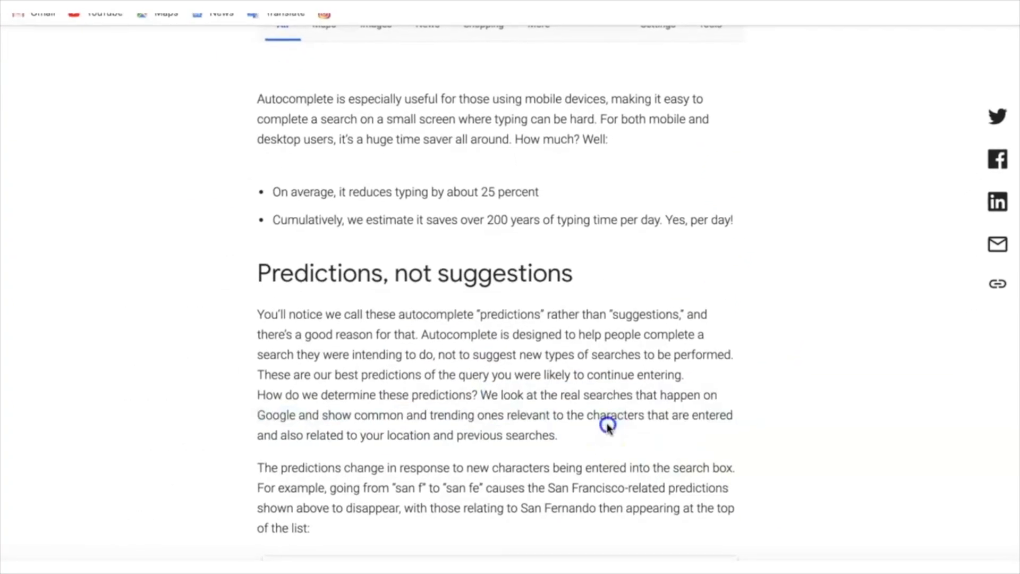
pyautogui.moveTo(561, 435); pyautogui.dragTo(473, 387)
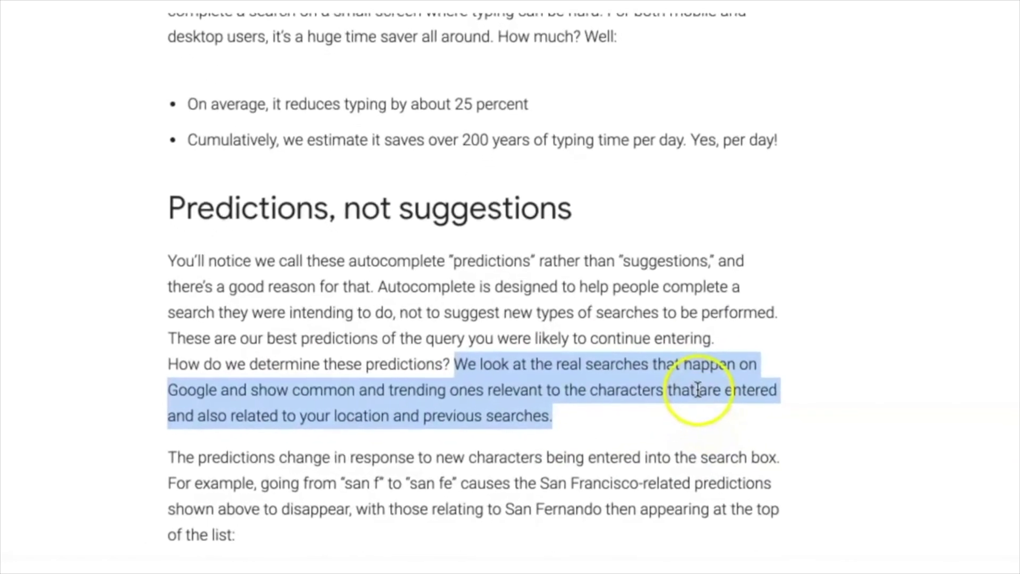
pyautogui.click(711, 406)
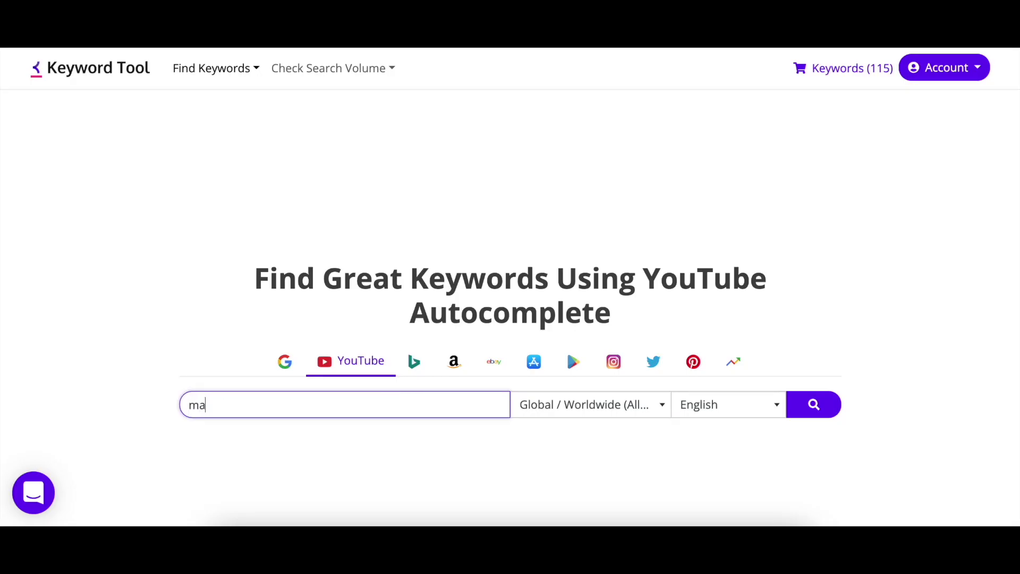
# Check the country and language lists, keeping Global and English as the search targets.
pyautogui.click(635, 406)
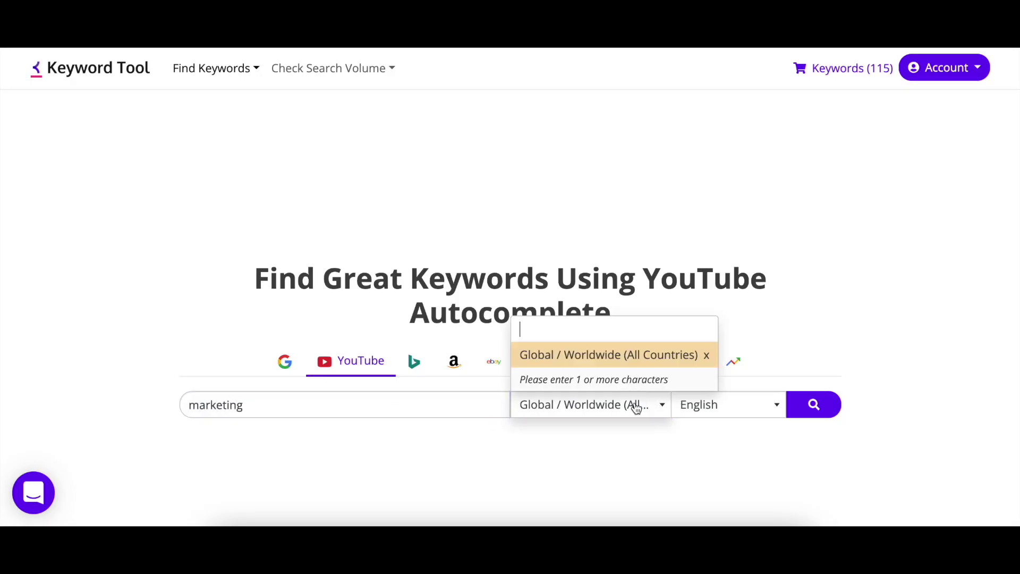
pyautogui.write('united')
pyautogui.scroll(-3, 611, 257)
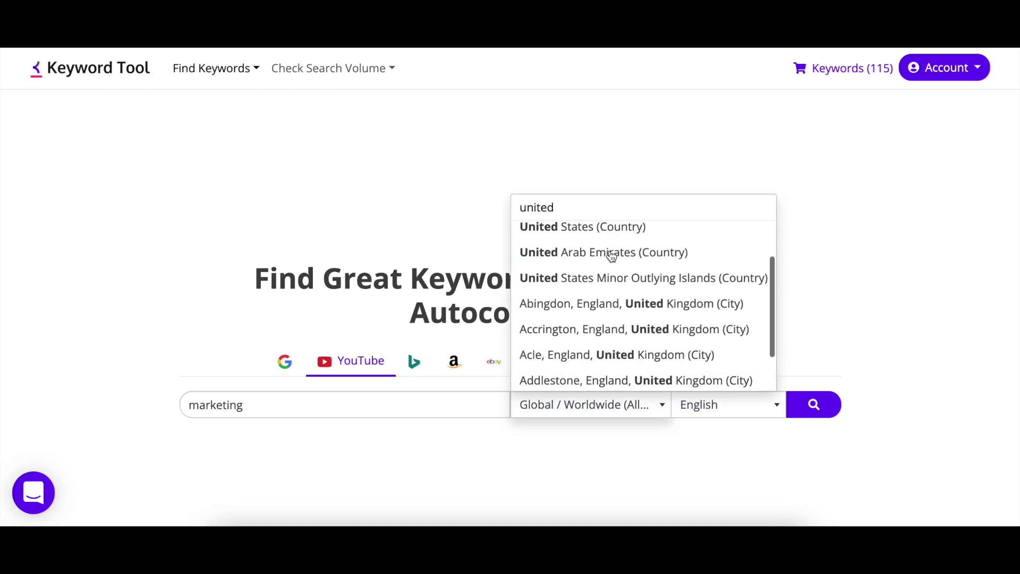
pyautogui.scroll(3, 611, 257)
pyautogui.click(737, 439)
pyautogui.click(742, 412)
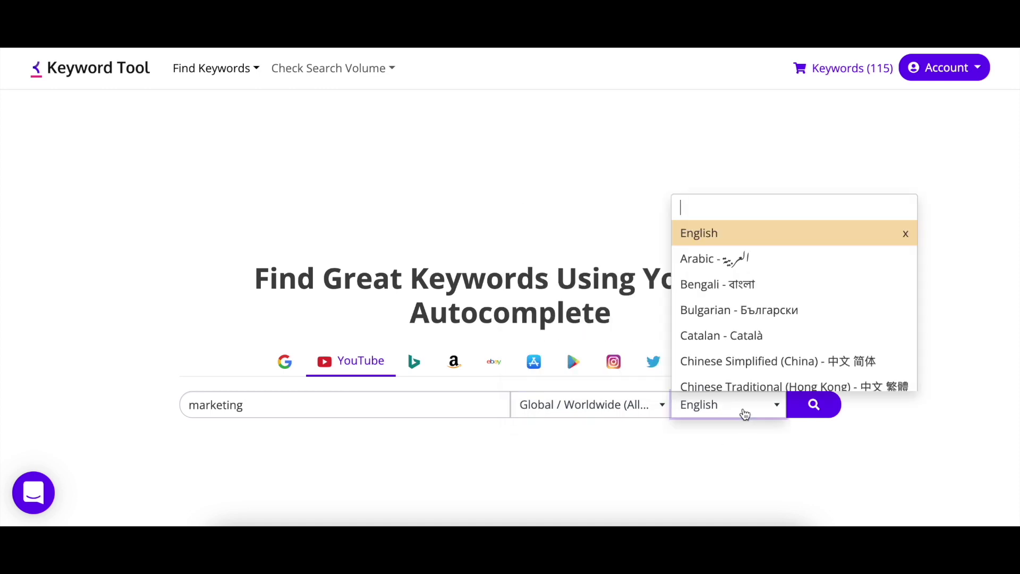
pyautogui.scroll(-3, 743, 385)
pyautogui.scroll(-3, 743, 385)
pyautogui.click(736, 443)
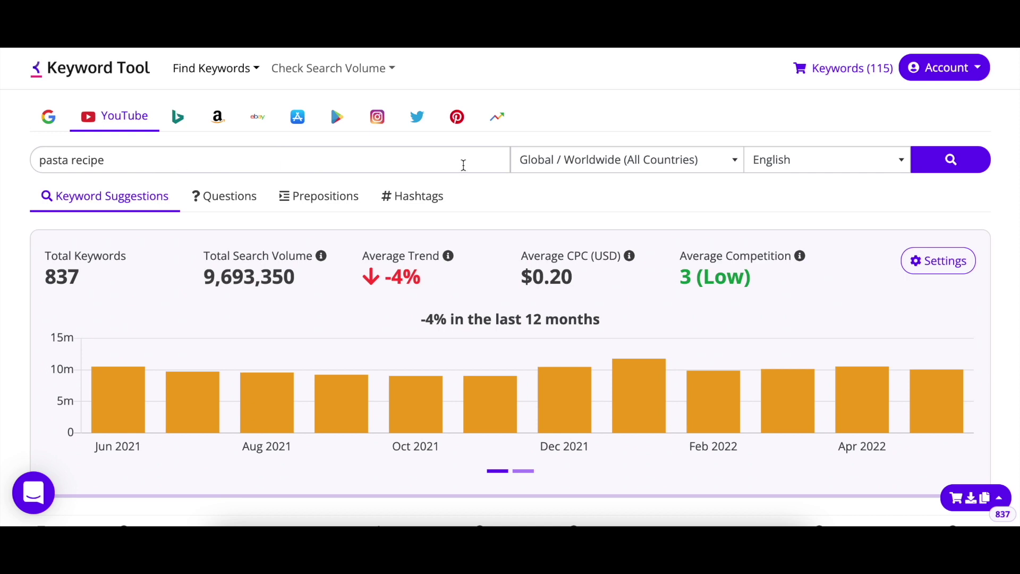
# Filter results to minimum search volume 10,000 and minimum trend 1%.
pyautogui.click(911, 264)
pyautogui.click(341, 299)
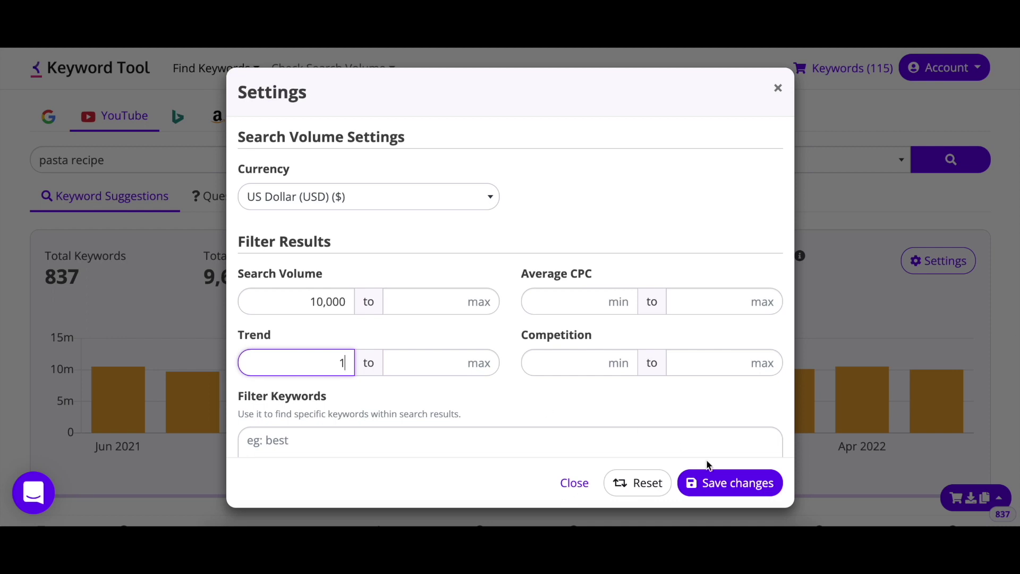
pyautogui.click(733, 484)
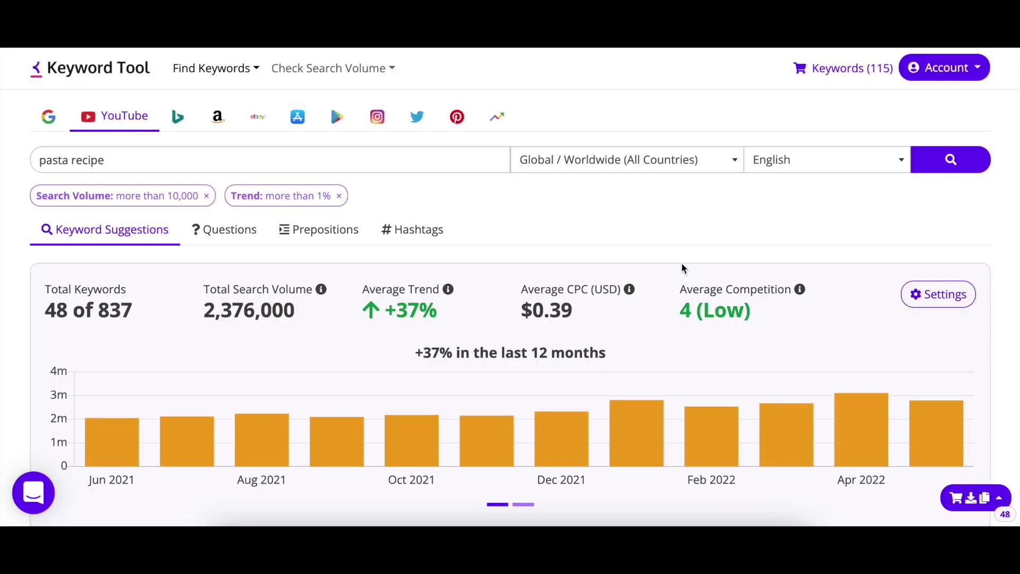
# Review the 48 filtered keywords and reopen Settings to enter a 0.35 maximum CPC.
pyautogui.scroll(-5, 684, 268)
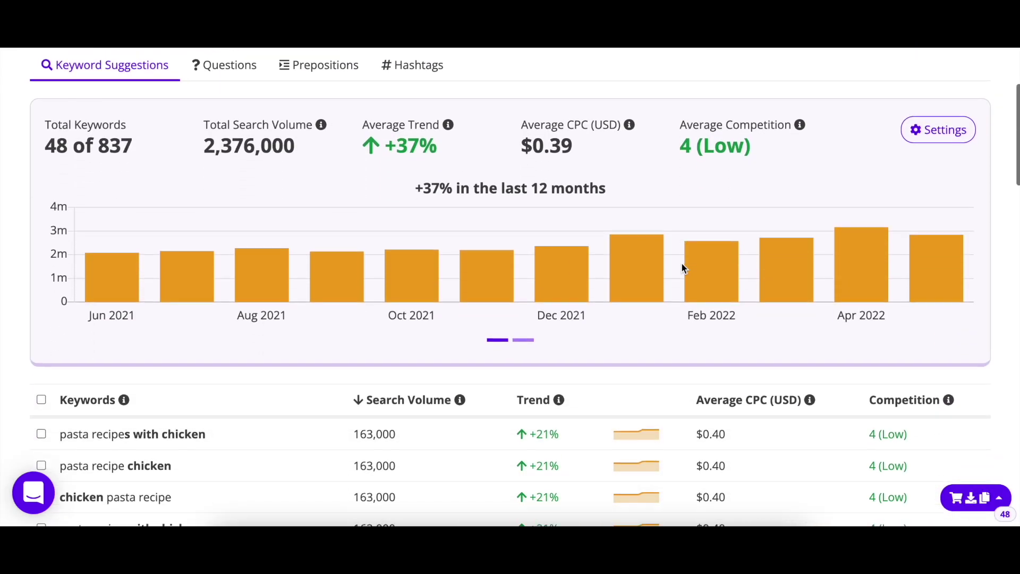
pyautogui.scroll(-8, 683, 268)
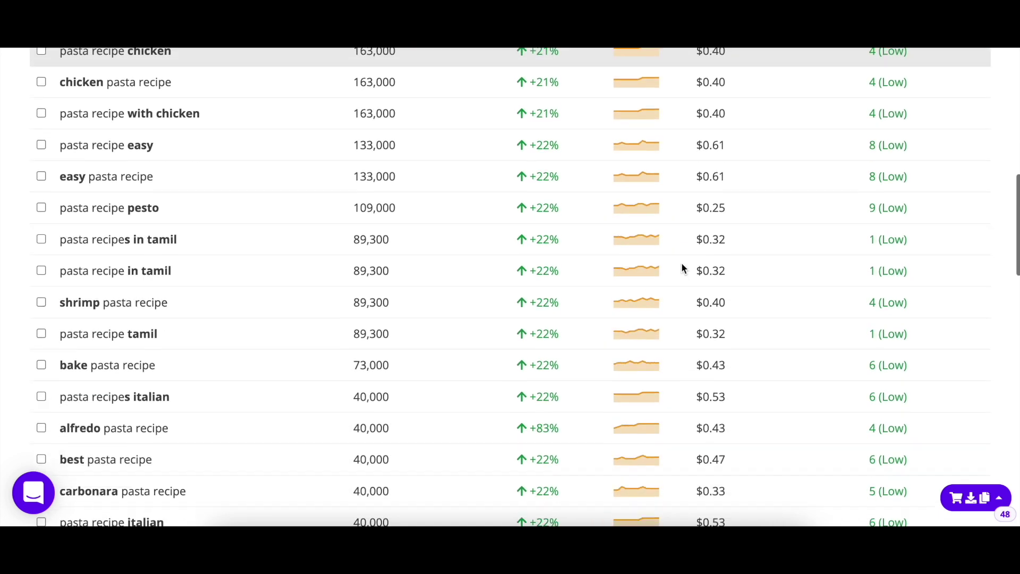
pyautogui.scroll(-5, 683, 268)
pyautogui.scroll(6, 683, 269)
pyautogui.scroll(12, 682, 267)
pyautogui.click(908, 294)
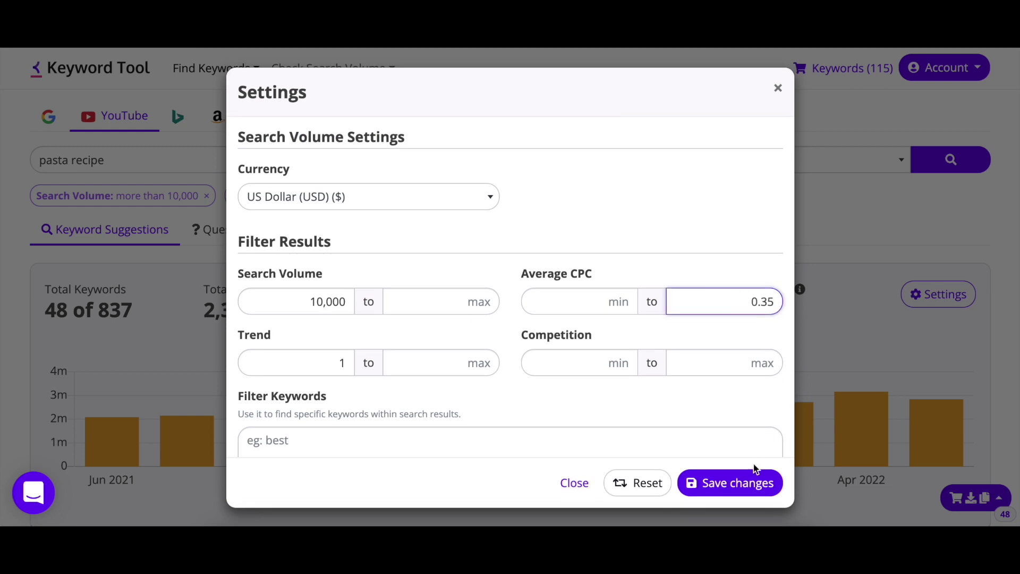
# Apply the 0.35 maximum CPC filter and review the narrowed keywords.
pyautogui.click(749, 481)
pyautogui.scroll(-10, 749, 481)
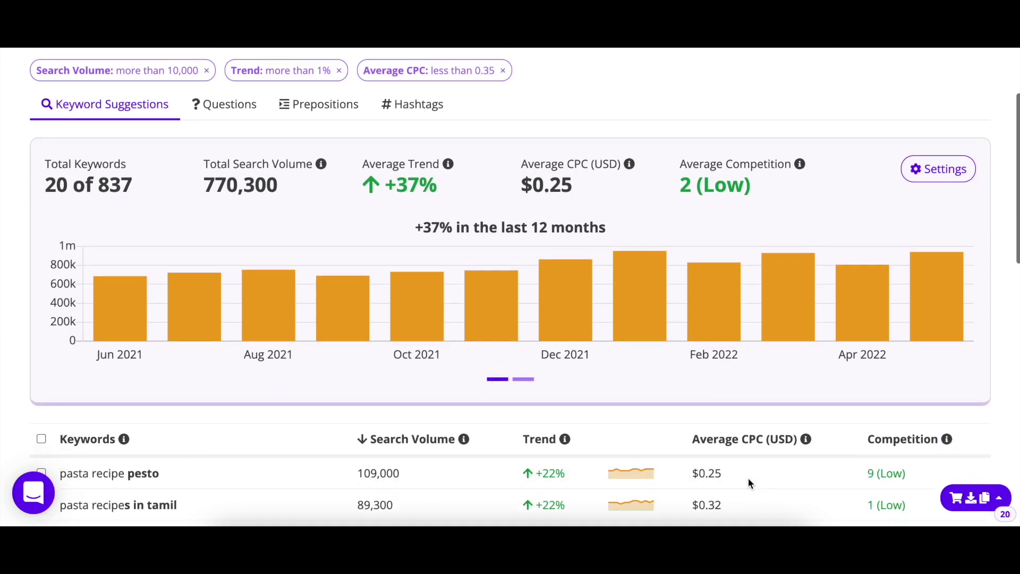
pyautogui.scroll(-4, 748, 480)
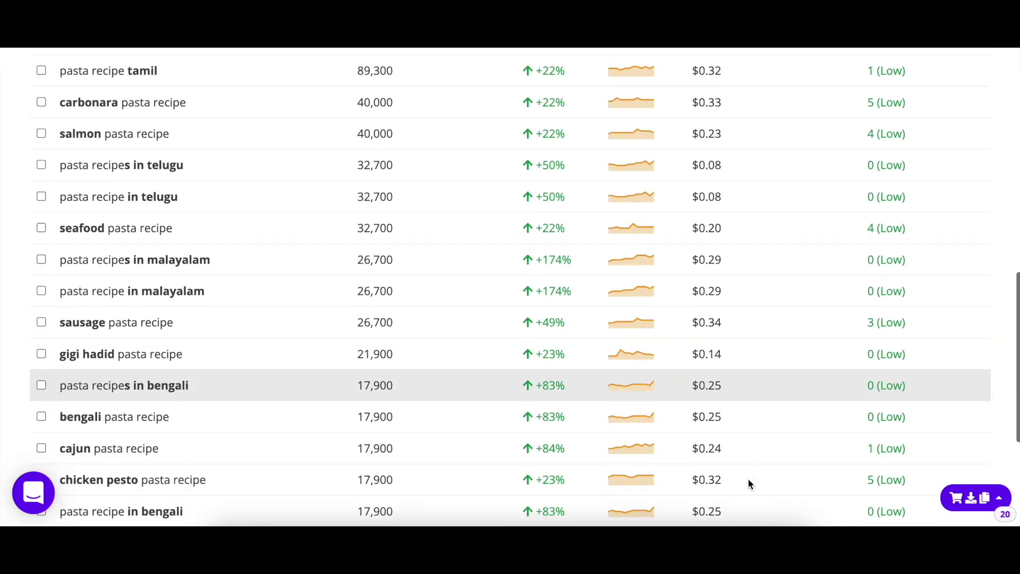
pyautogui.scroll(12, 748, 479)
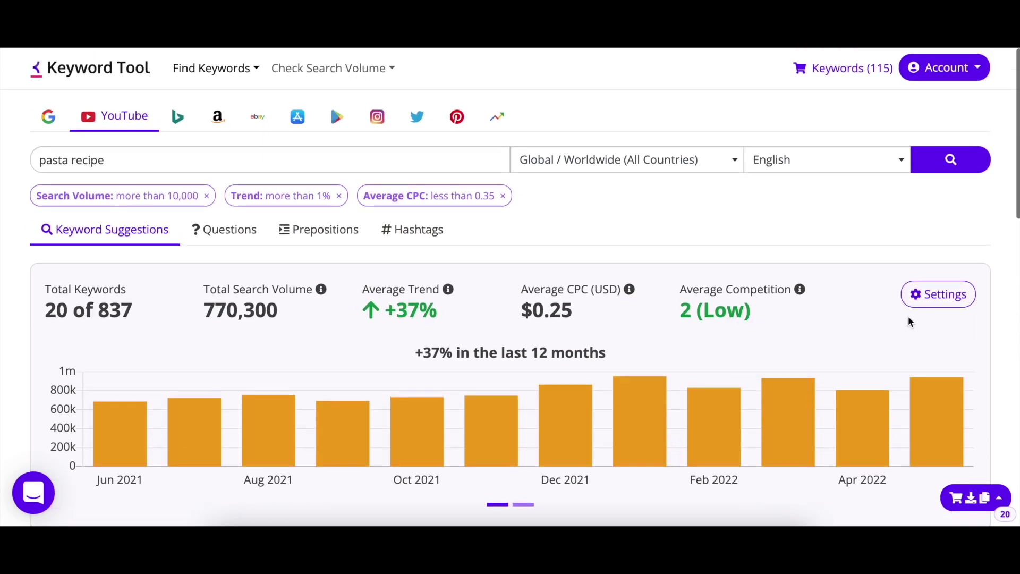
# Add a maximum competition of 5 and review the remaining 18 of 837 keywords.
pyautogui.click(938, 294)
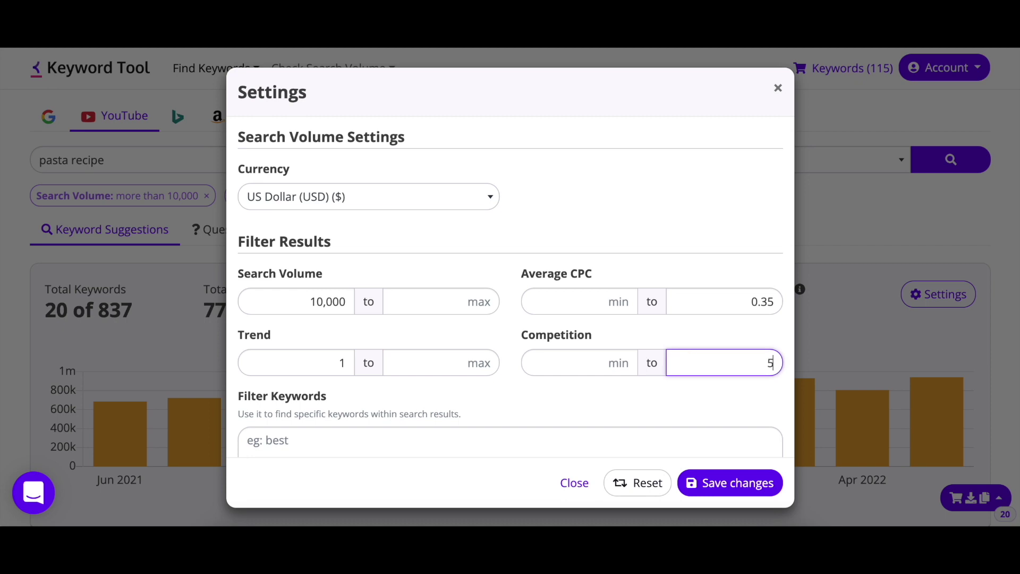
pyautogui.click(716, 483)
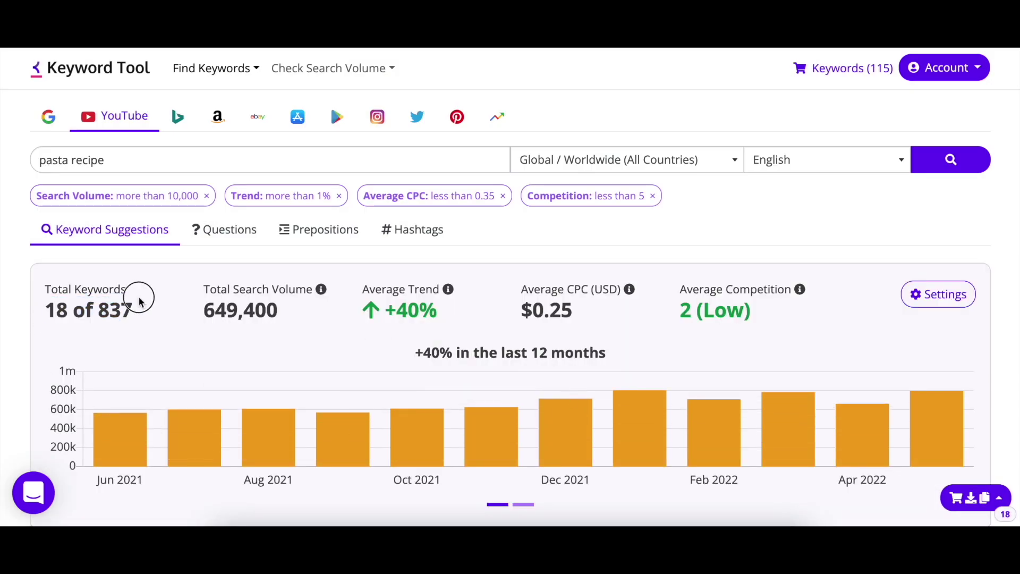
pyautogui.scroll(-4, 181, 337)
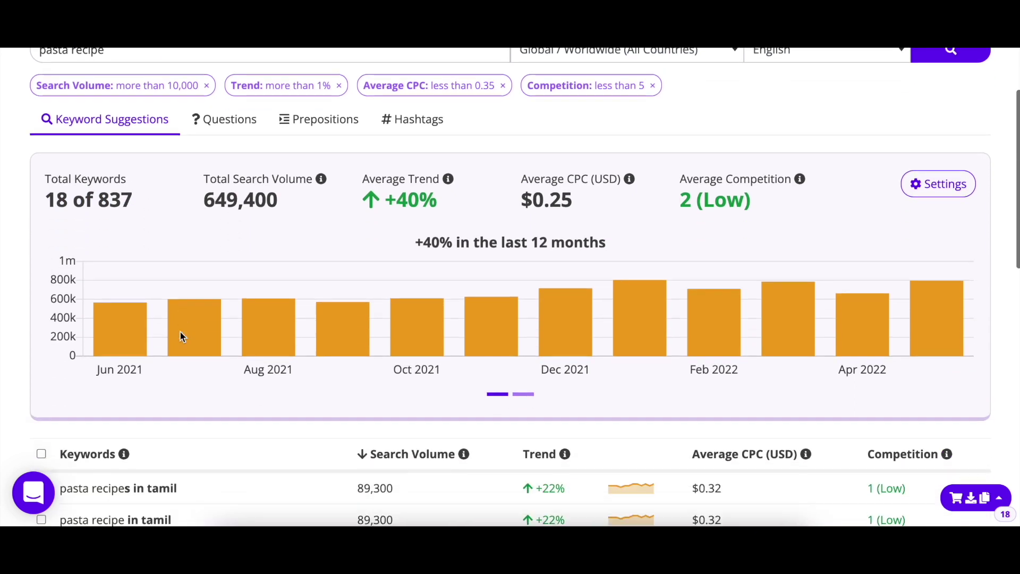
pyautogui.scroll(-7, 180, 336)
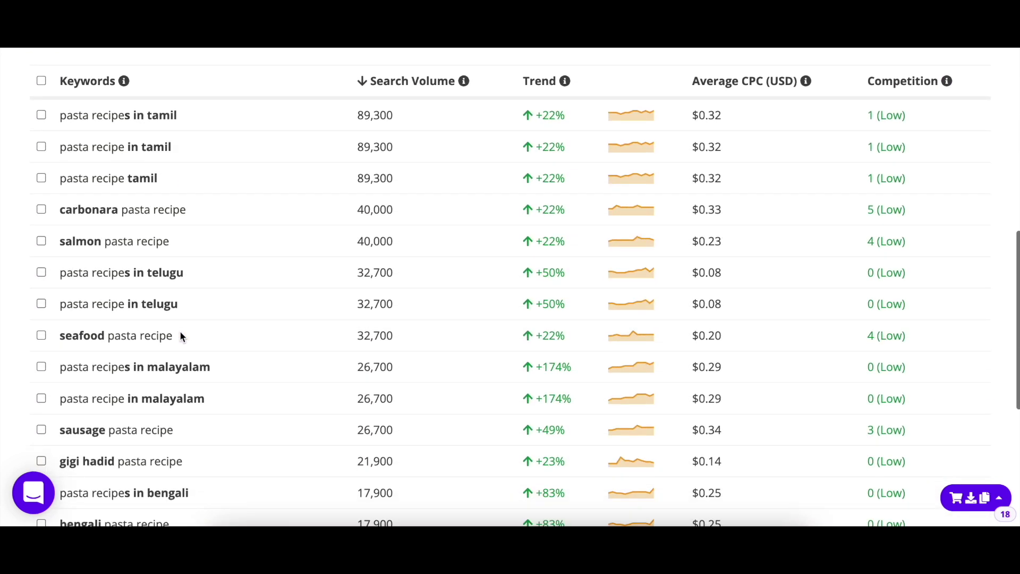
pyautogui.scroll(-1, 181, 335)
pyautogui.scroll(6, 181, 335)
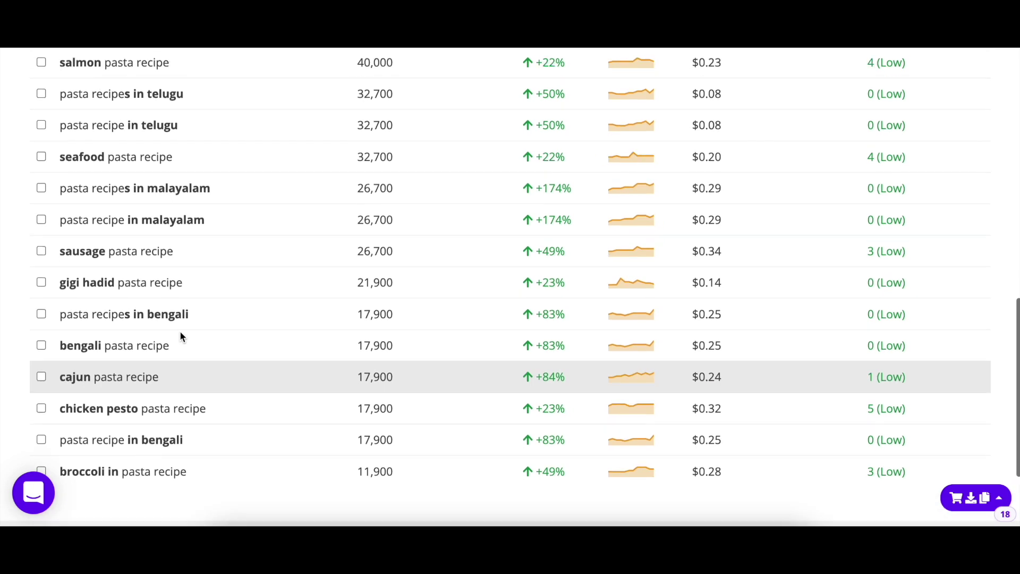
pyautogui.scroll(6, 180, 336)
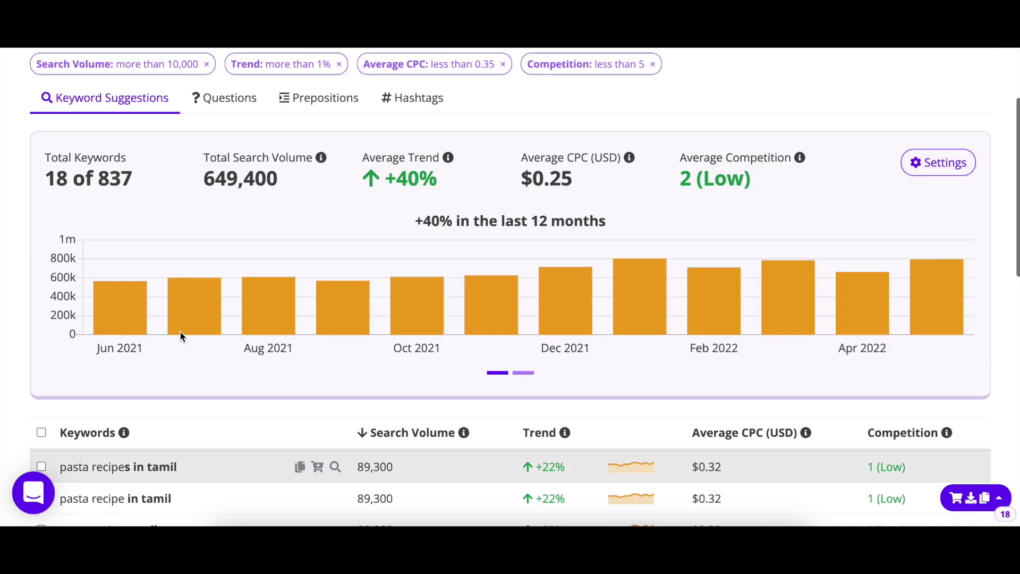
pyautogui.scroll(1, 300, 371)
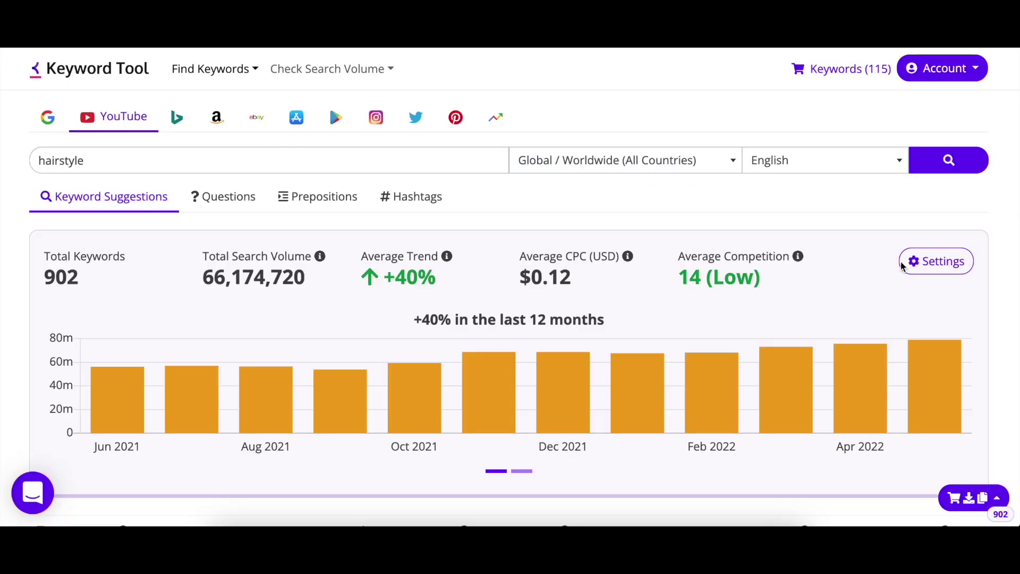
# Add 'men' and 'short' as negative keywords, leaving 863 of 902, then view Questions.
pyautogui.click(915, 263)
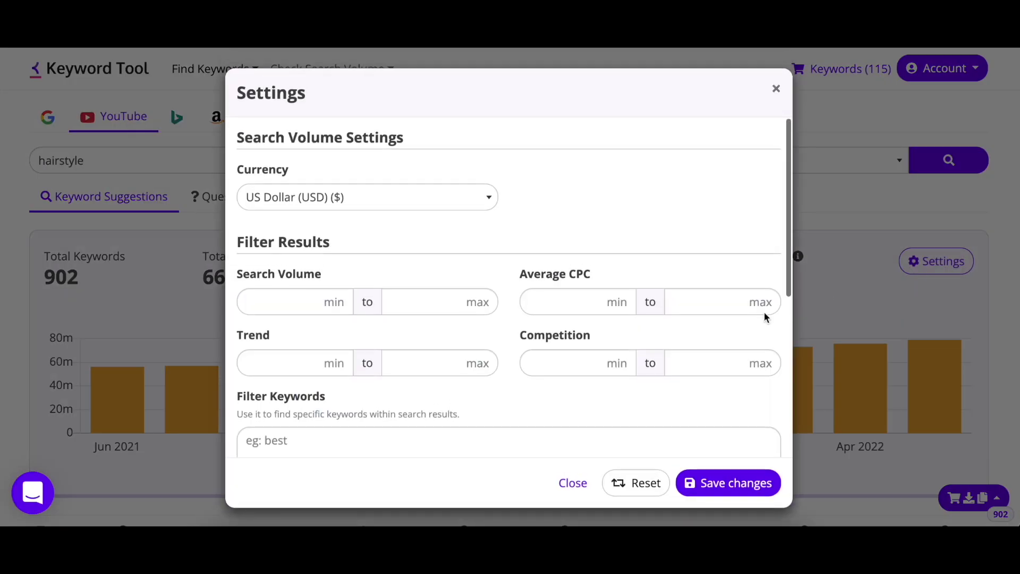
pyautogui.scroll(-5, 640, 362)
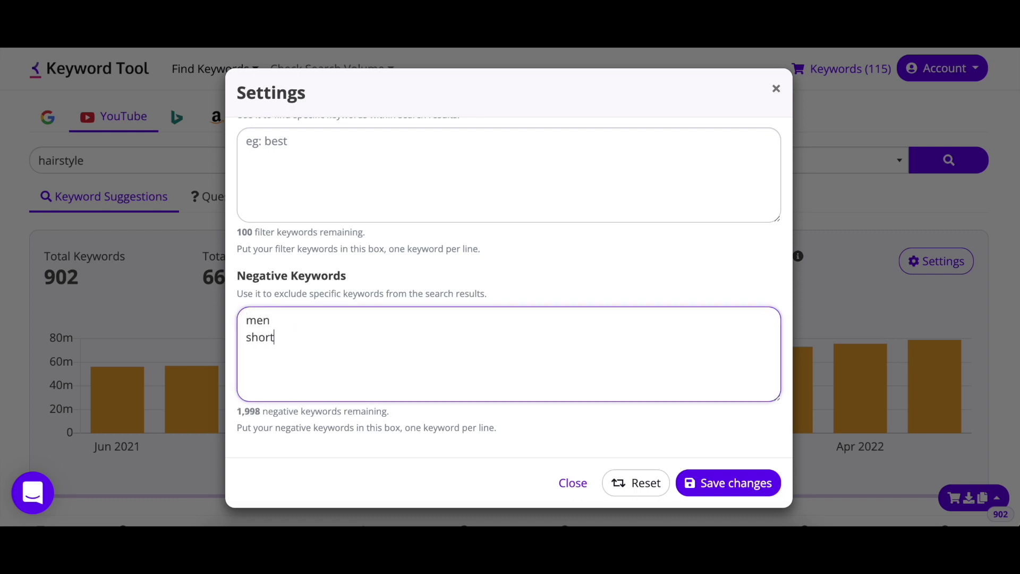
pyautogui.click(716, 481)
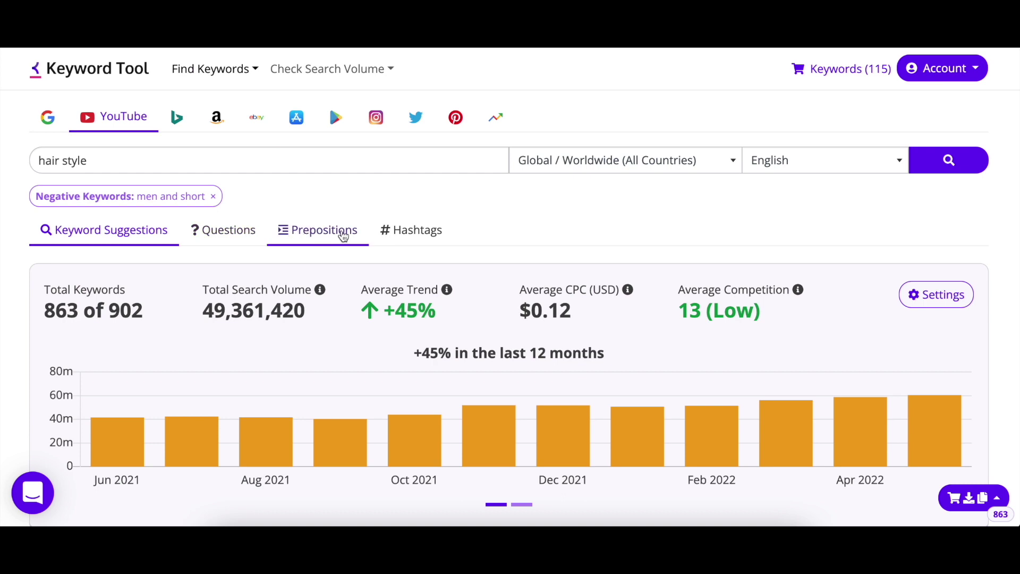
pyautogui.click(240, 240)
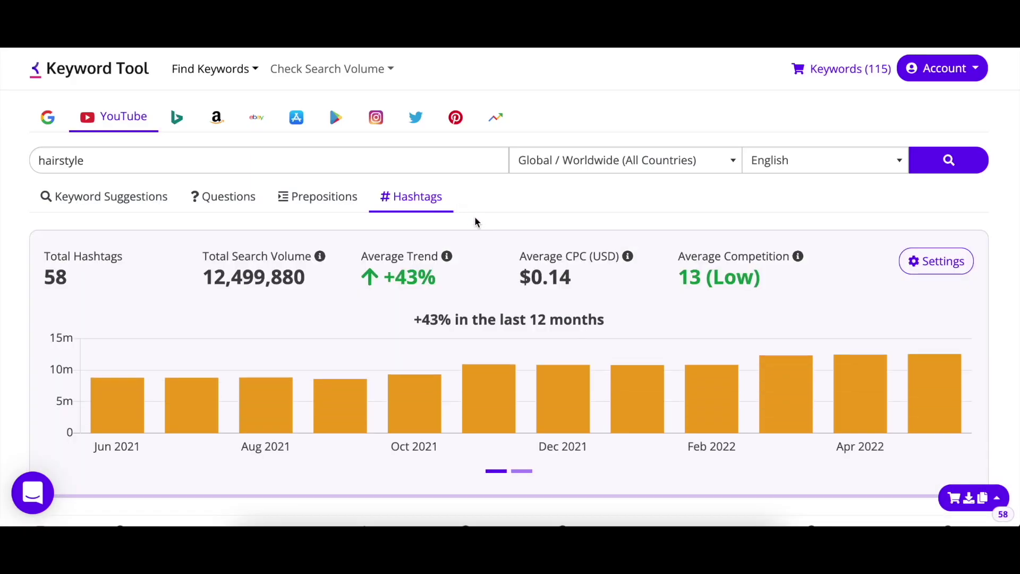
pyautogui.scroll(-4, 476, 222)
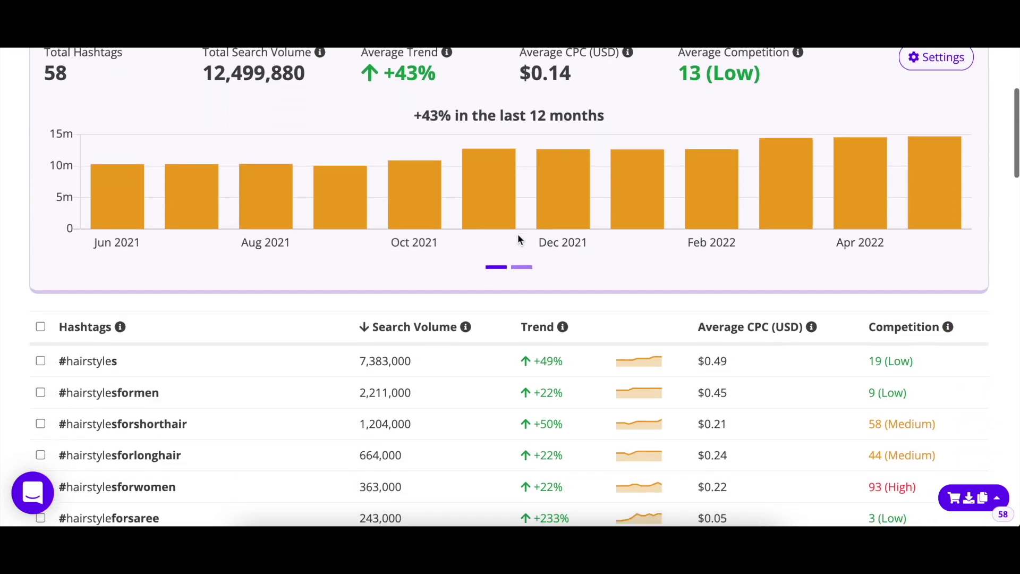
pyautogui.scroll(-4, 519, 235)
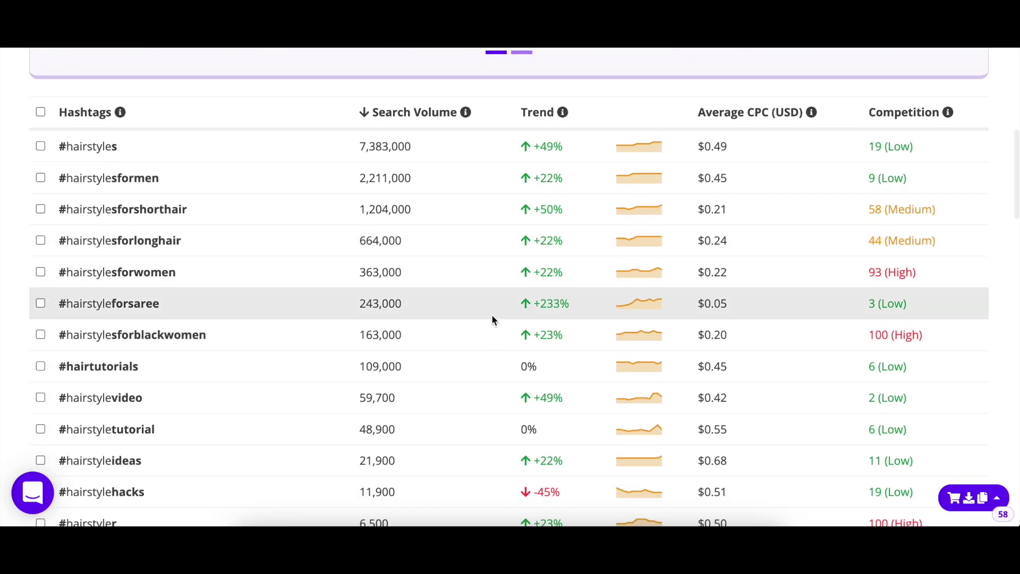
pyautogui.scroll(-4, 492, 318)
pyautogui.scroll(-3, 491, 322)
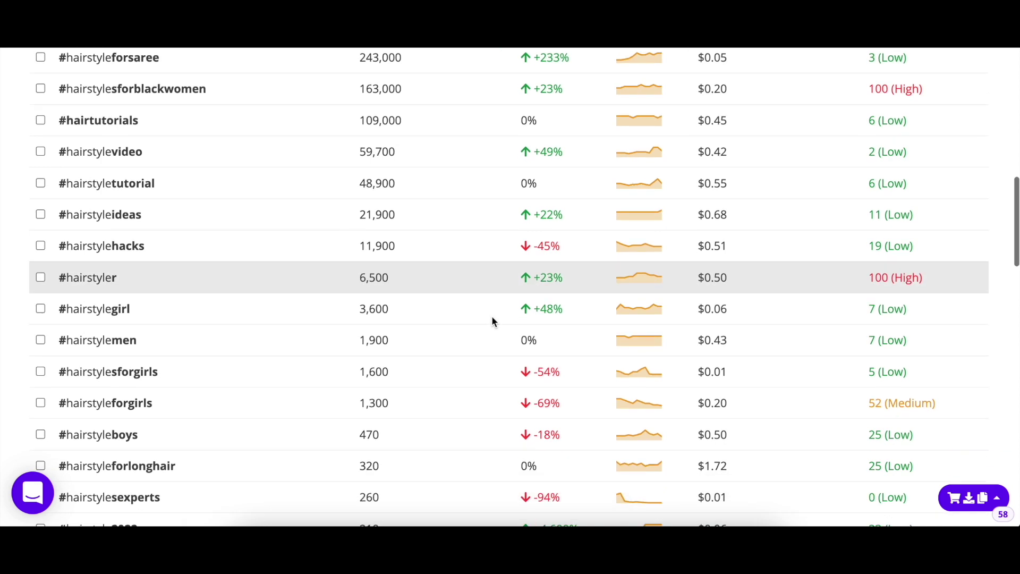
pyautogui.scroll(2, 491, 322)
pyautogui.scroll(3, 492, 316)
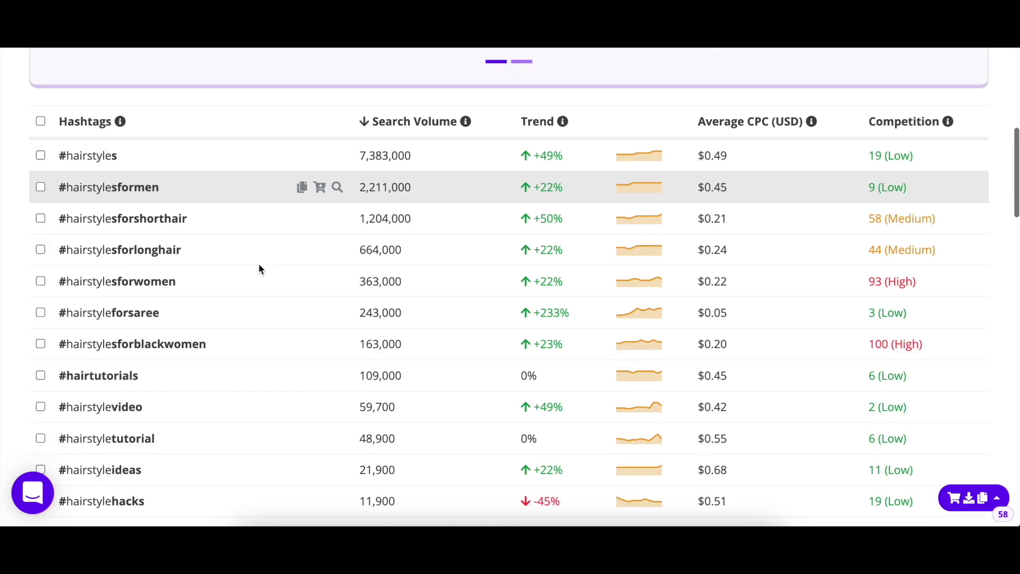
# Tick #hairstylesformen, #hairstylesforshorthair and #hairstylesforlonghair, then select all hashtags and show export options.
pyautogui.scroll(-1, 260, 265)
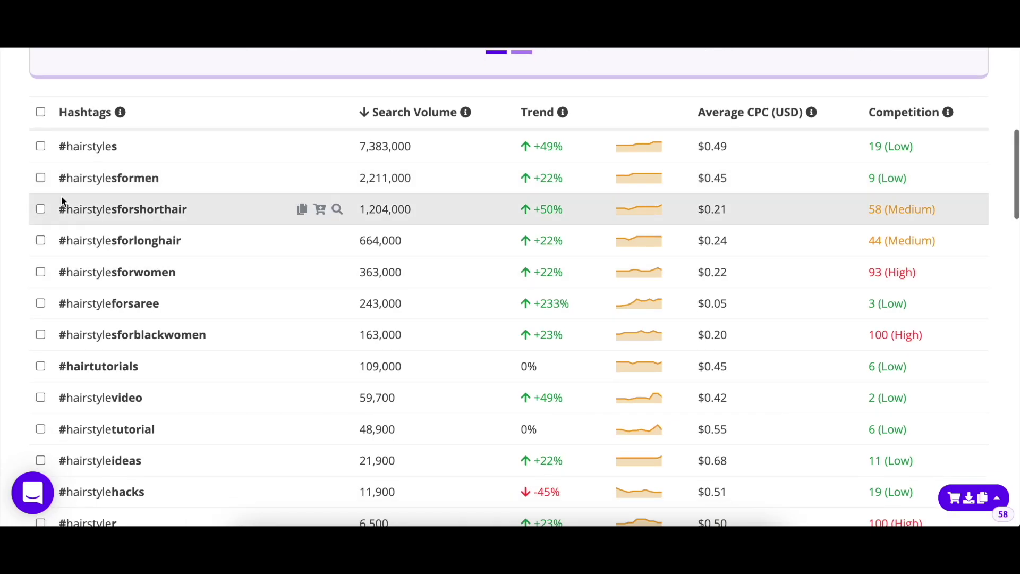
pyautogui.click(40, 178)
pyautogui.click(41, 209)
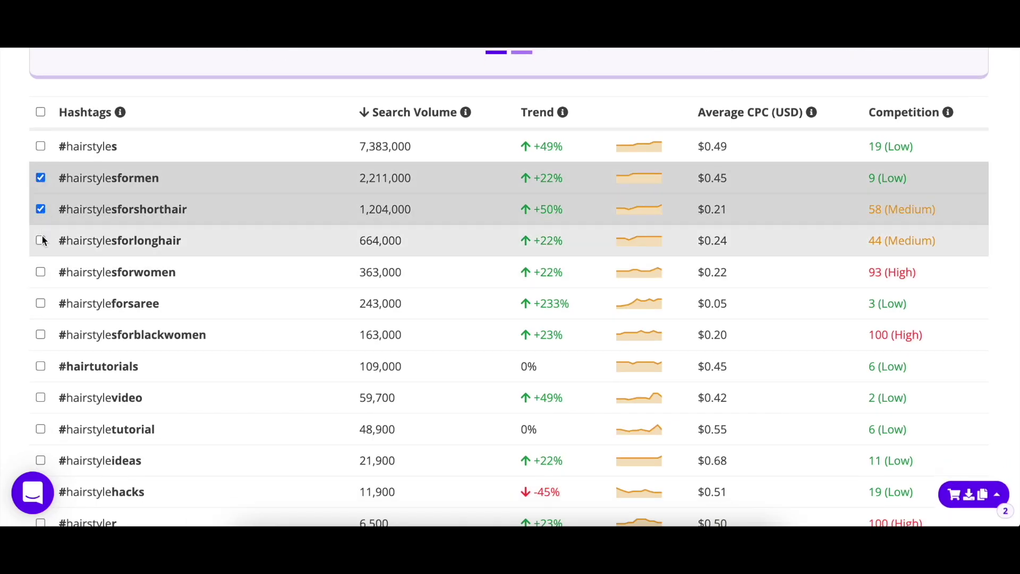
pyautogui.click(41, 242)
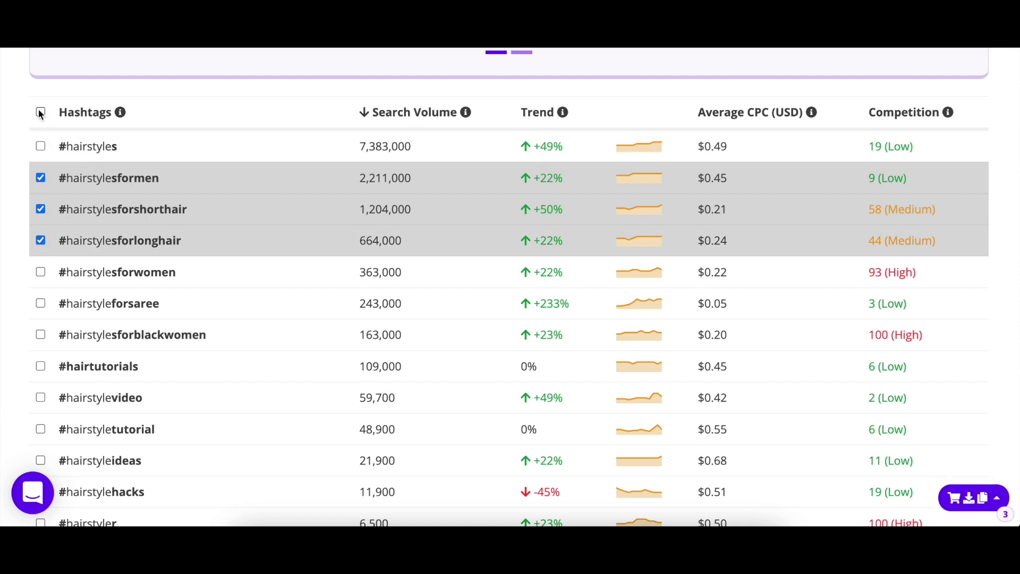
pyautogui.click(41, 112)
pyautogui.click(997, 494)
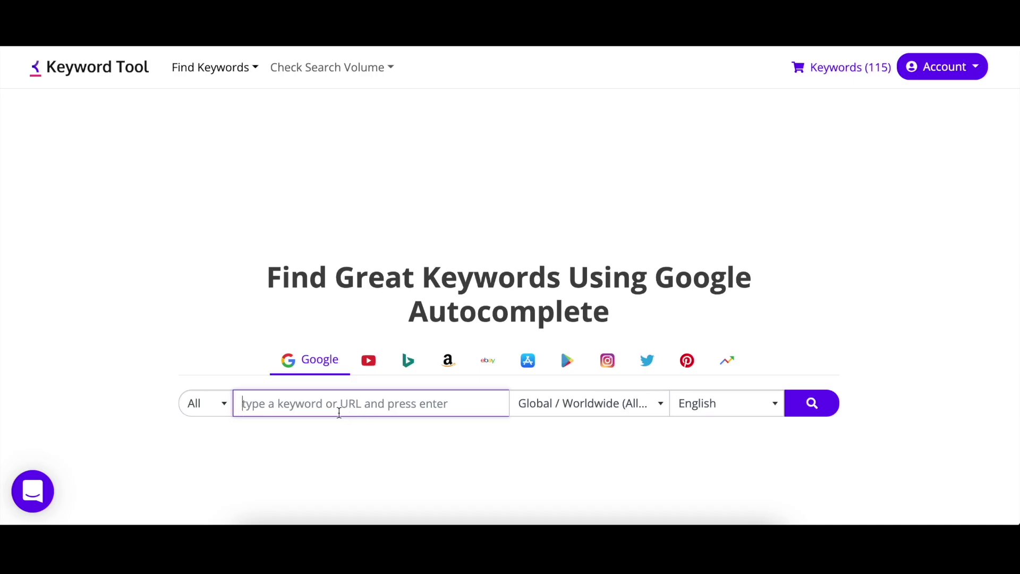
# Search youtube.com/c/SimplilearnOfficial and review its 437 related keywords and total search volume.
pyautogui.write('https://www.youtube.com/c/SimplilearnOfficial')
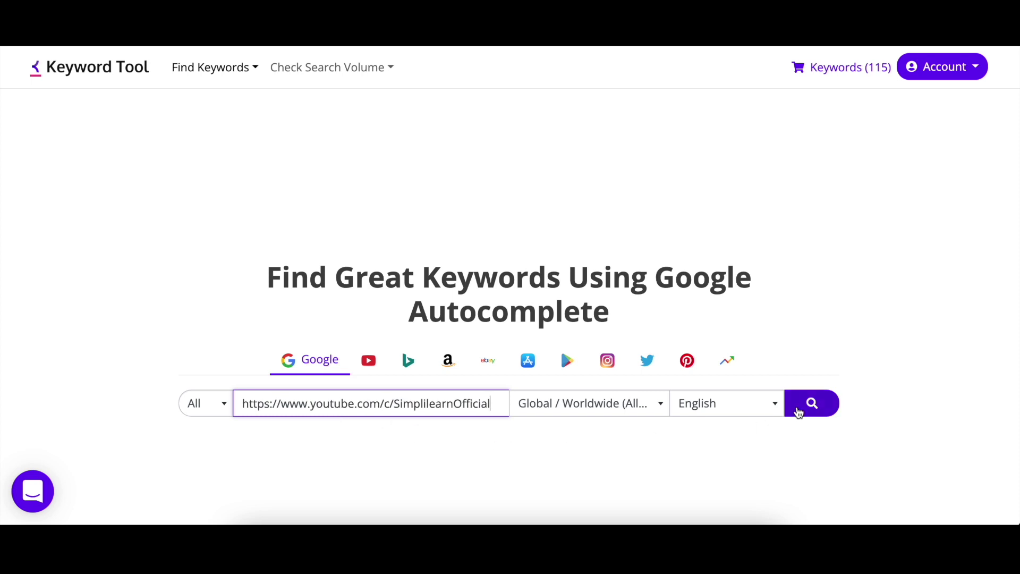
pyautogui.click(800, 409)
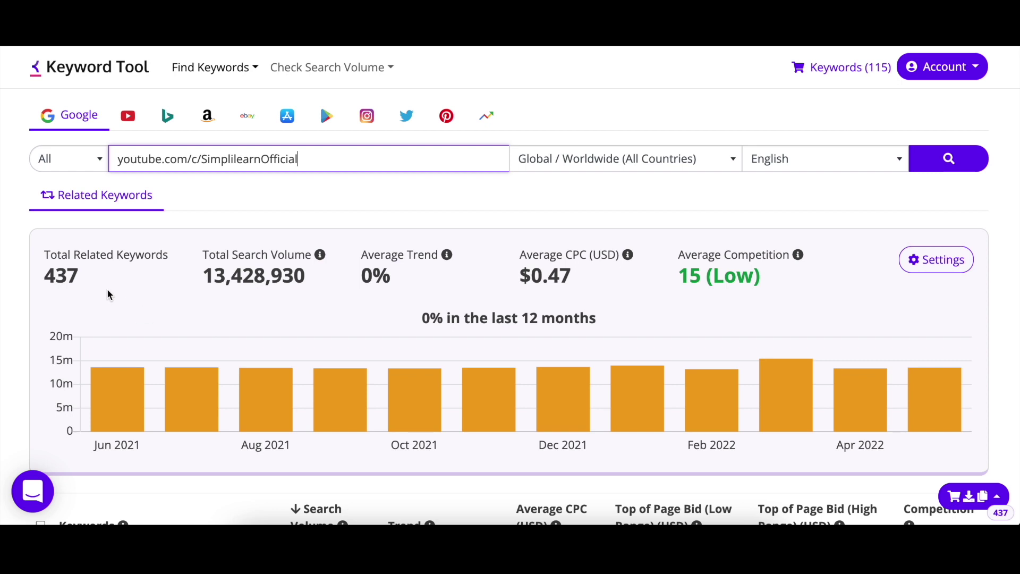
pyautogui.moveTo(41, 274); pyautogui.dragTo(70, 278)
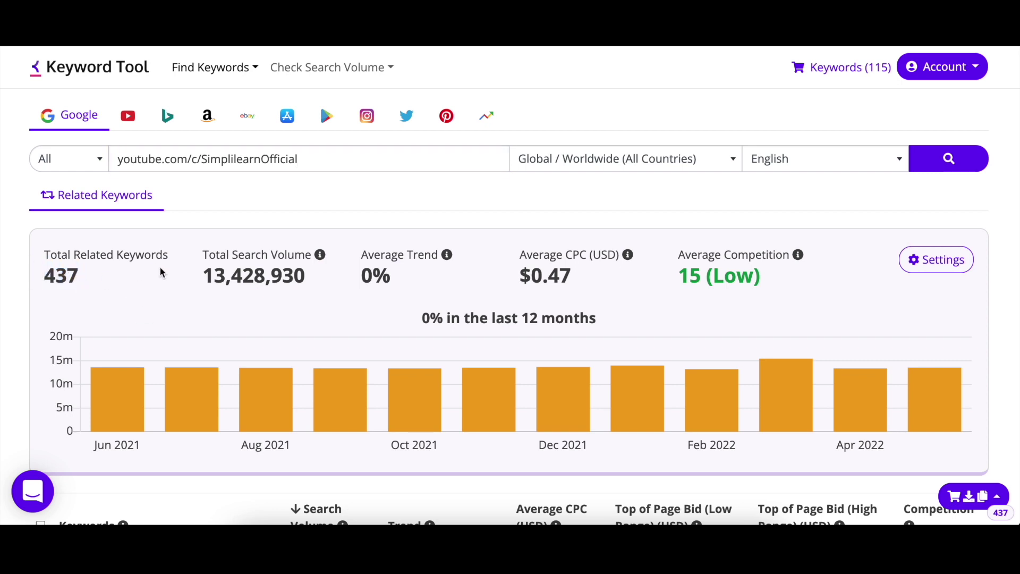
pyautogui.moveTo(162, 272); pyautogui.dragTo(203, 277)
pyautogui.click(312, 288)
pyautogui.scroll(-10, 416, 343)
pyautogui.scroll(-13, 418, 344)
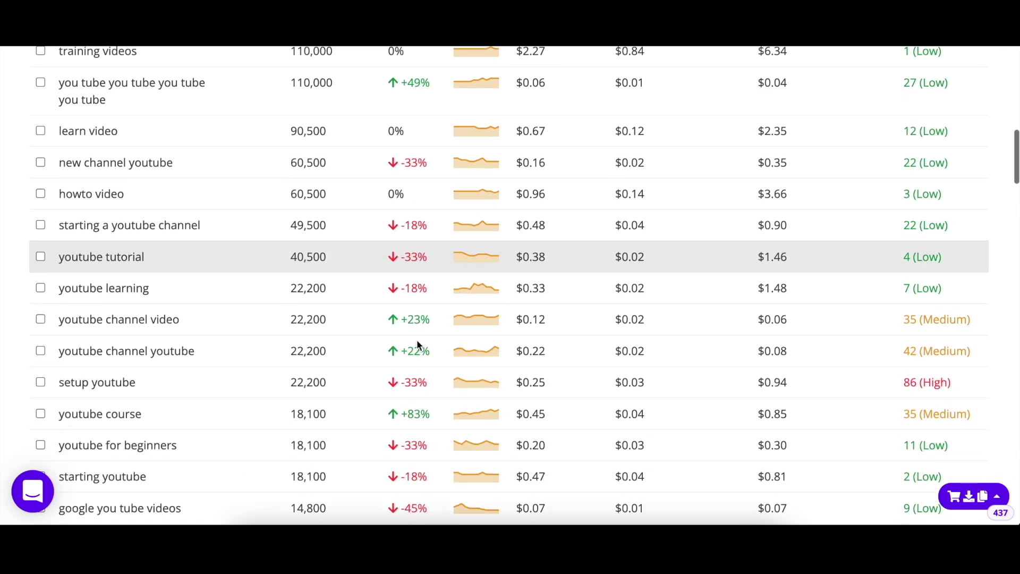
pyautogui.scroll(-20, 417, 344)
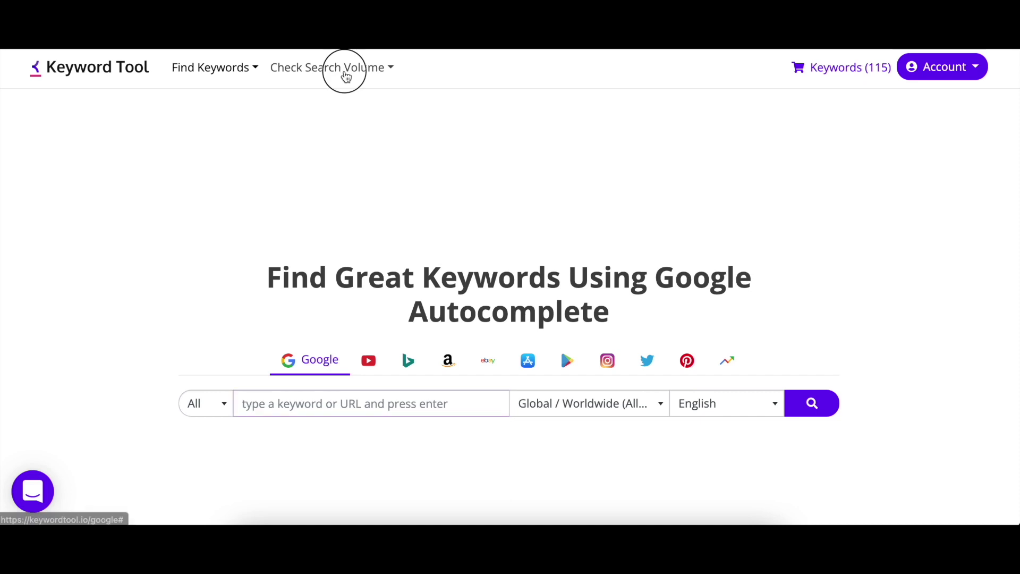
# Choose YouTube search volume and paste the keywords copied from spreadsheet cells A1:A11.
pyautogui.click(345, 74)
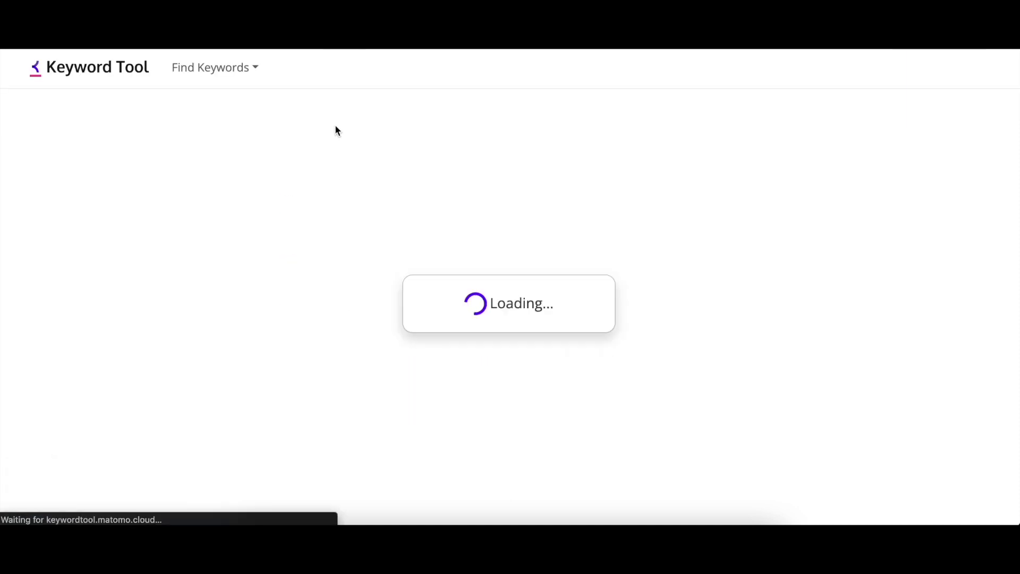
pyautogui.scroll(-1, 336, 126)
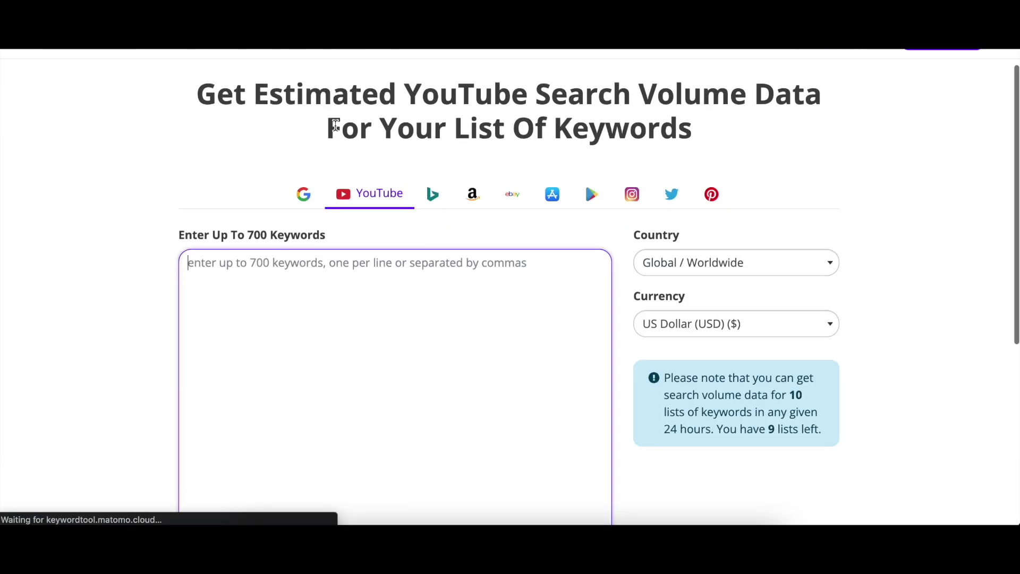
pyautogui.moveTo(178, 234); pyautogui.dragTo(326, 239)
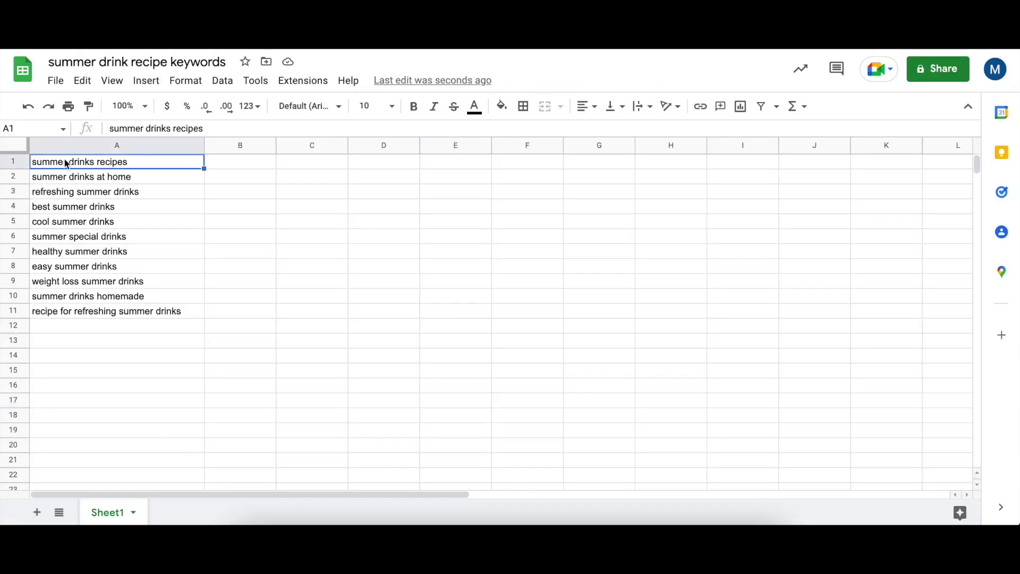
pyautogui.moveTo(118, 222); pyautogui.dragTo(171, 313)
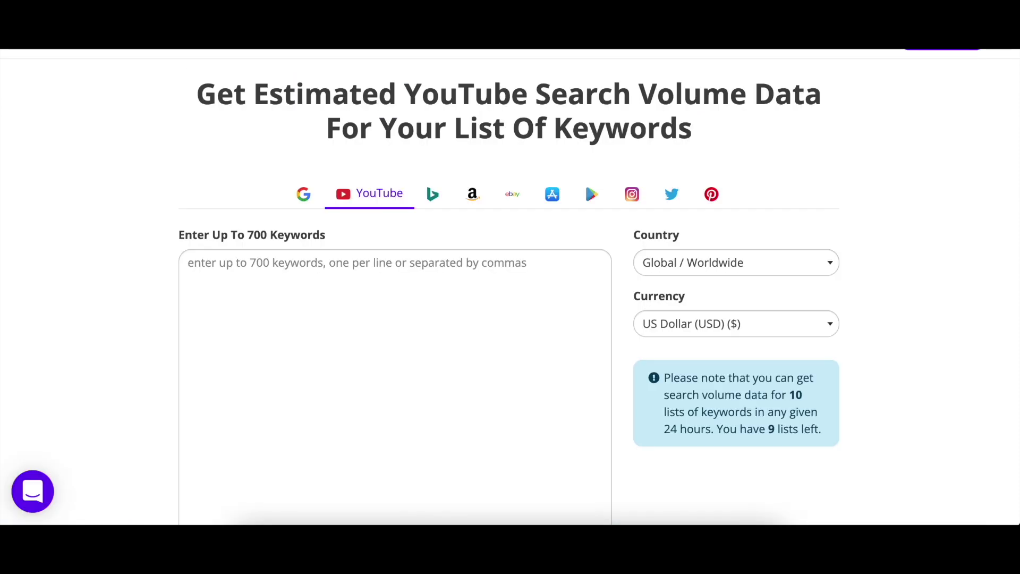
pyautogui.click(328, 333)
pyautogui.scroll(-3, 328, 333)
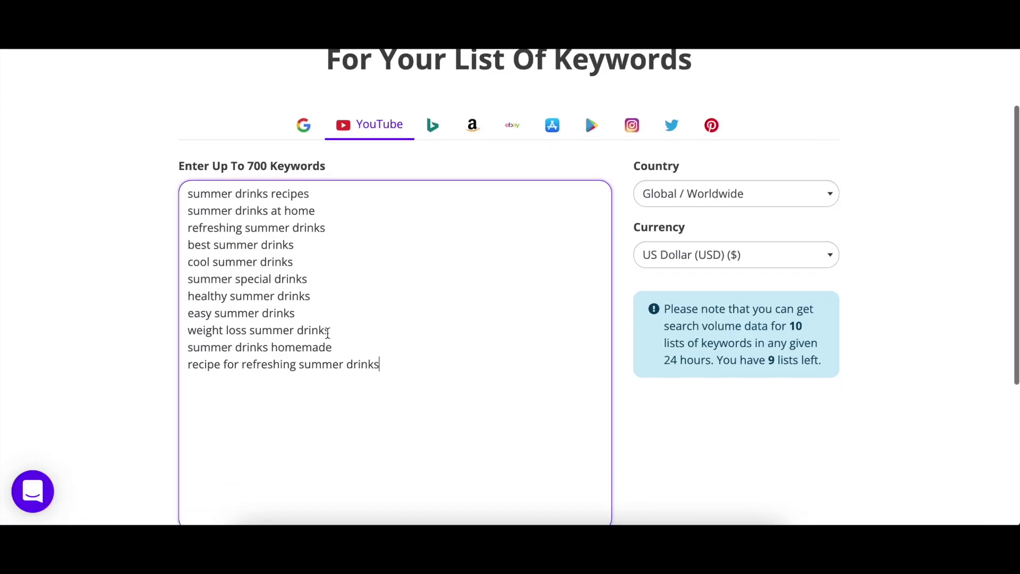
# Fetch YouTube search volume for the 11 summer drink keywords and scroll the results table.
pyautogui.click(305, 447)
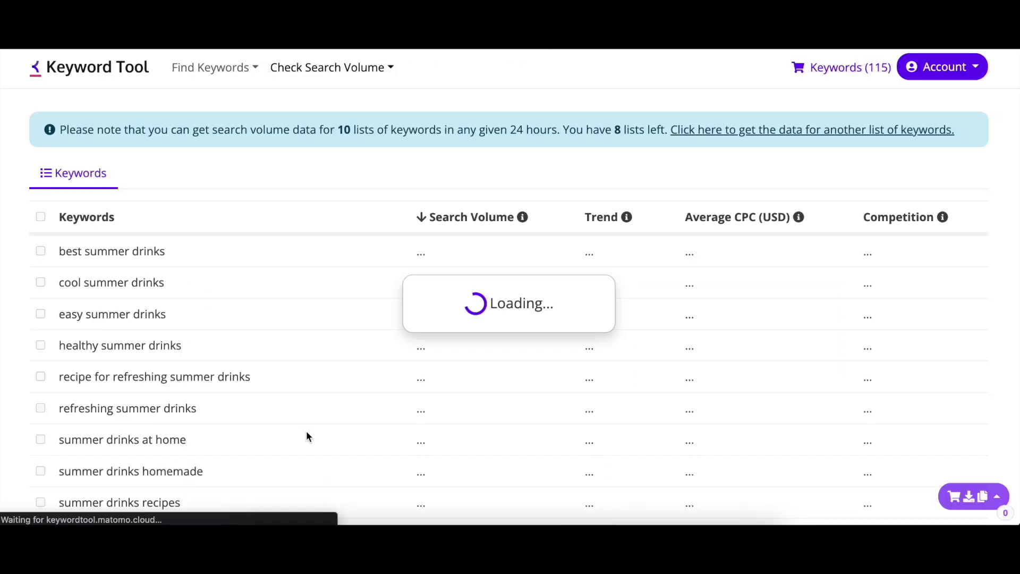
pyautogui.scroll(-2, 307, 435)
pyautogui.scroll(-5, 306, 436)
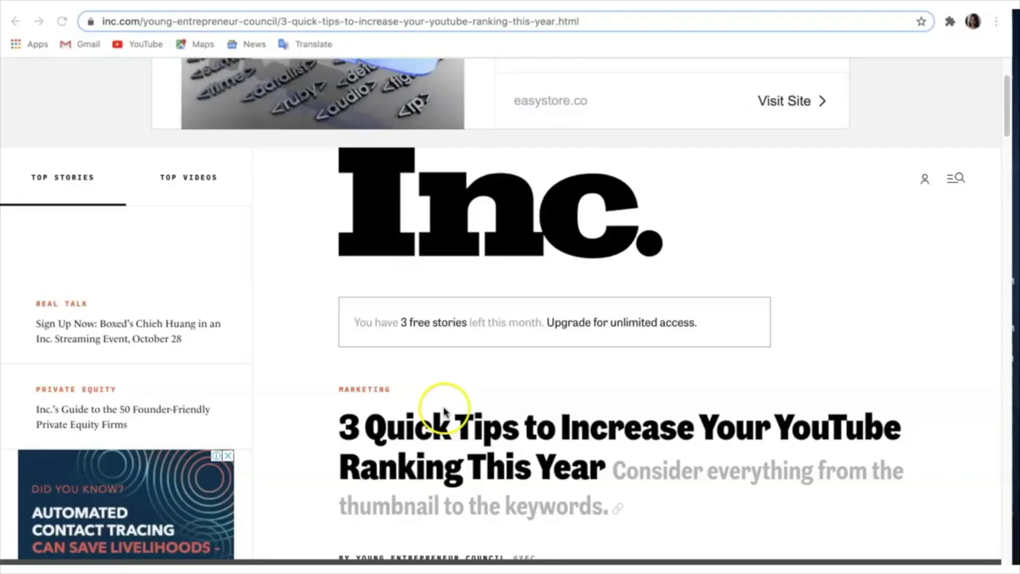
# Switch from the TNW window to the Think with Google article and scroll to its Titles and Tags advice.
pyautogui.scroll(-15, 604, 377)
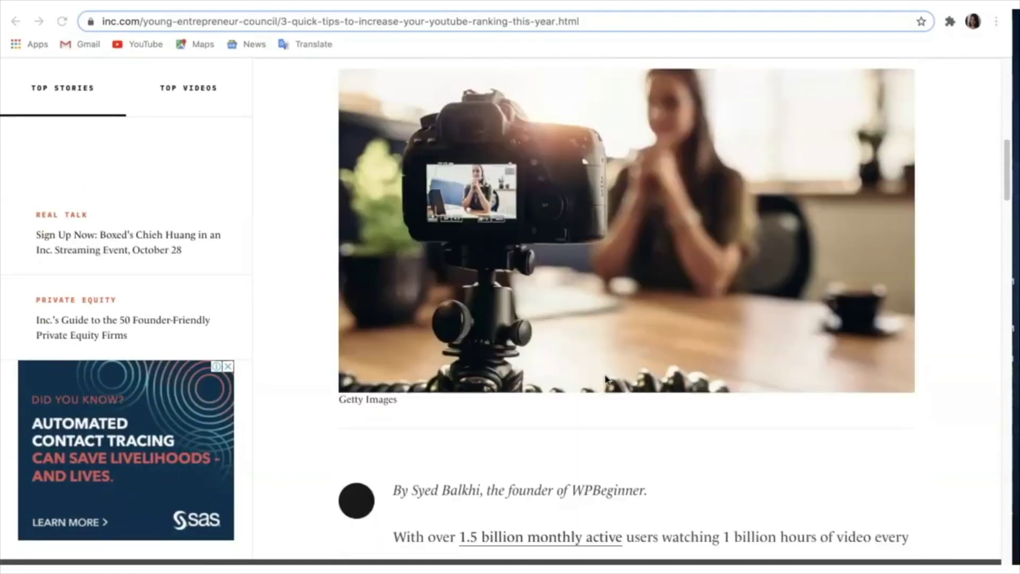
pyautogui.scroll(-10, 604, 378)
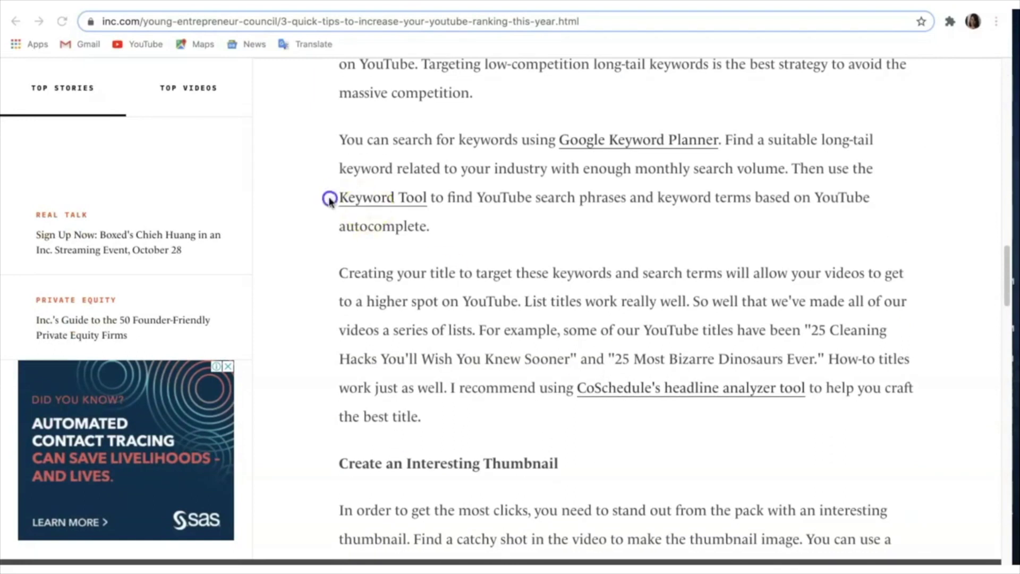
pyautogui.hotkey('ctrl', 'Up')
pyautogui.click(432, 228)
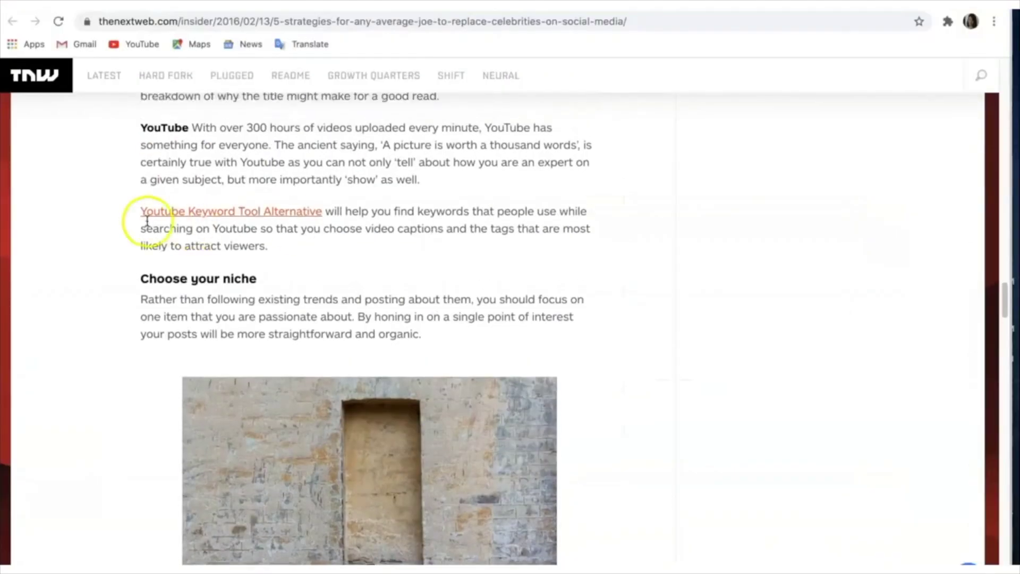
pyautogui.hotkey('ctrl', 'Up')
pyautogui.click(650, 425)
pyautogui.scroll(-3, 649, 425)
pyautogui.click(250, 23)
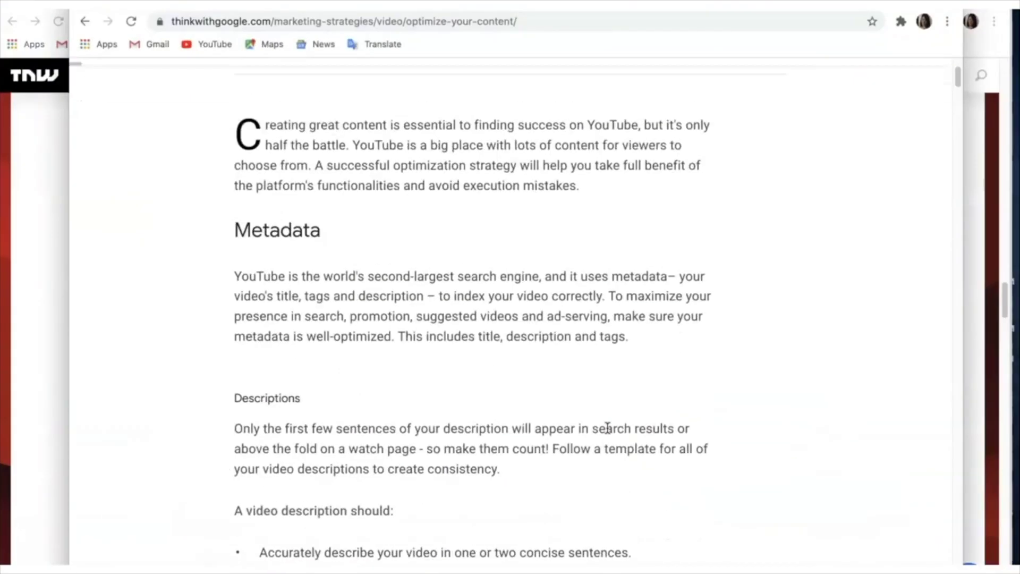
pyautogui.click(915, 350)
pyautogui.scroll(-15, 742, 364)
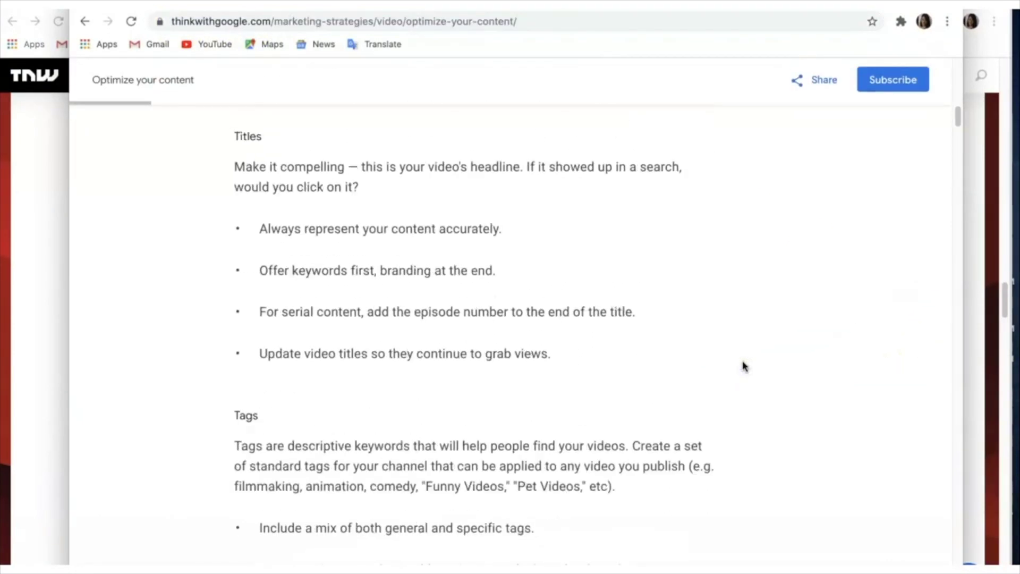